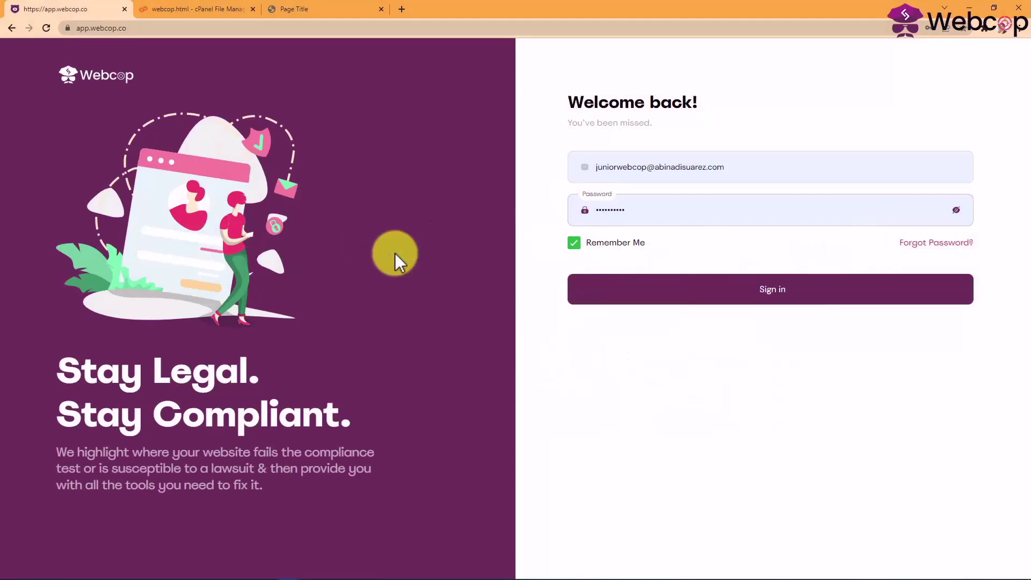
- Sign in and copy the compliance widget's embed code from the Generate Widget Code Generator
click(806, 293)
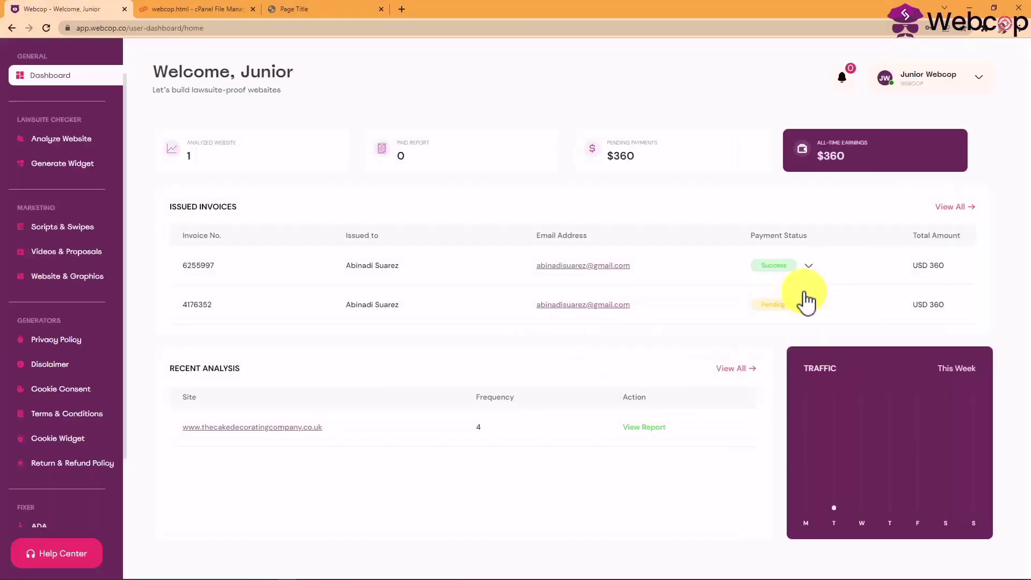
click(58, 164)
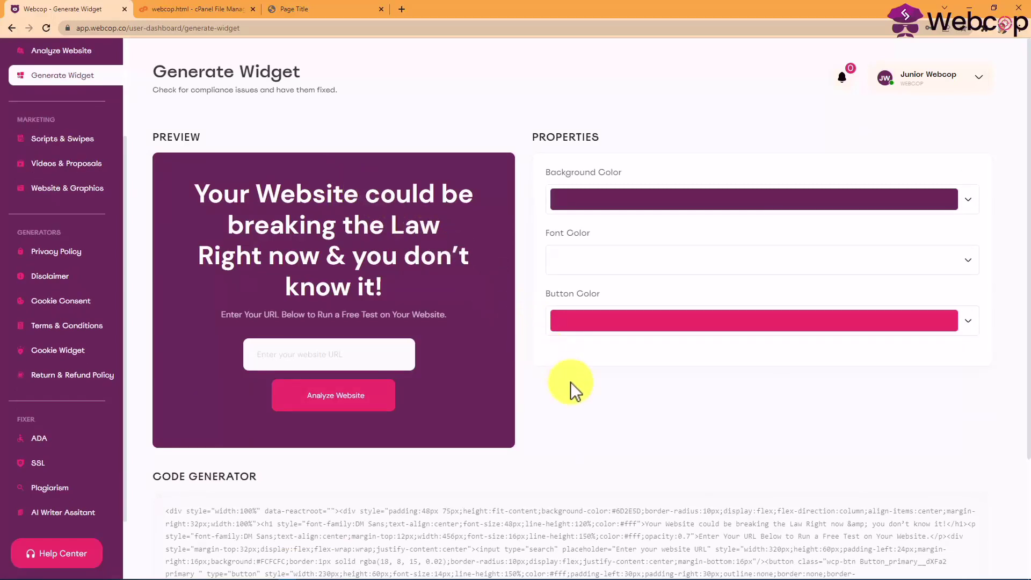
scroll(571, 391, down, 3)
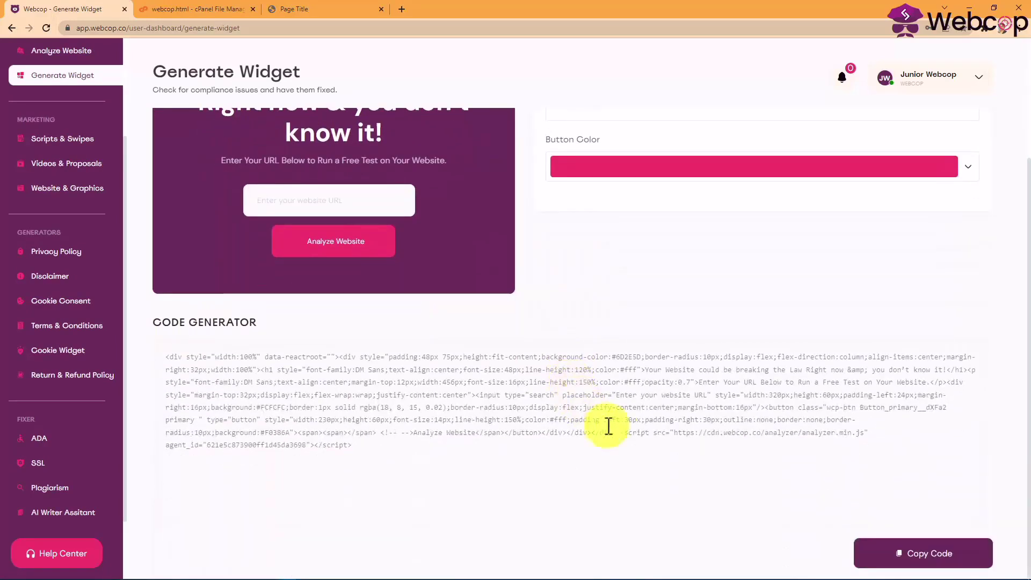
click(920, 554)
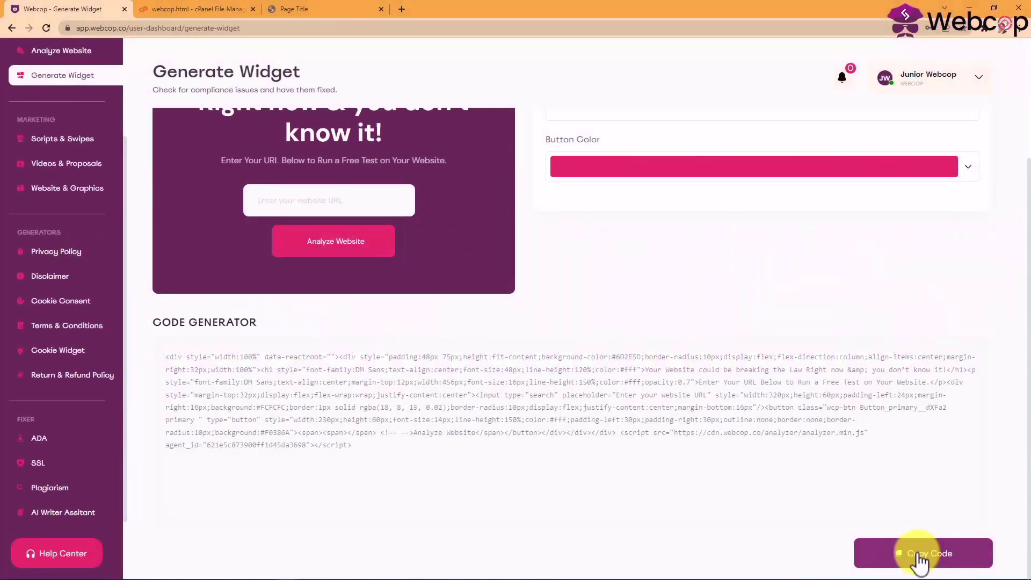
click(920, 561)
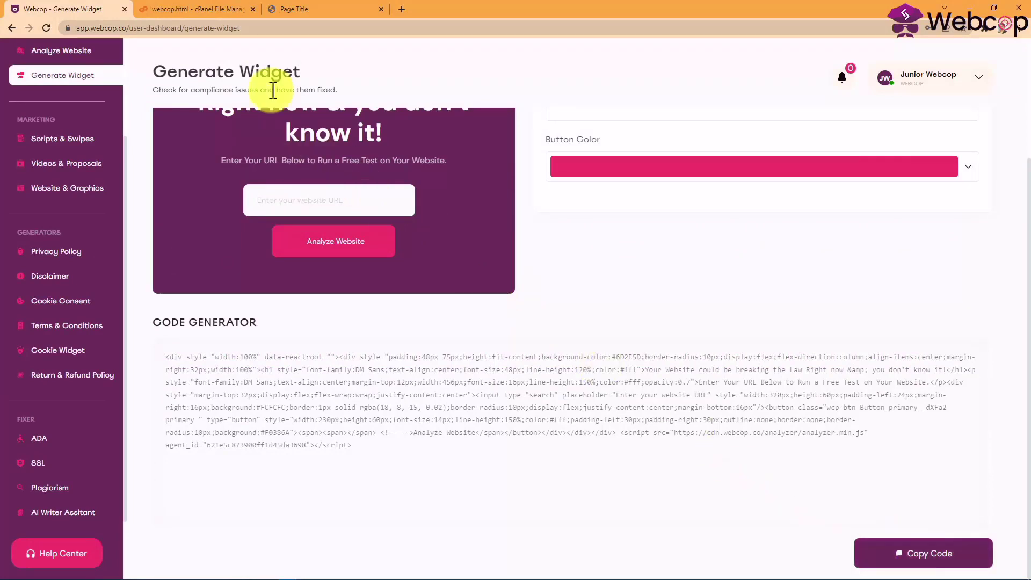
- Paste the widget embed code on new line 158 of webcop.html, below the h5 heading, and save
click(218, 12)
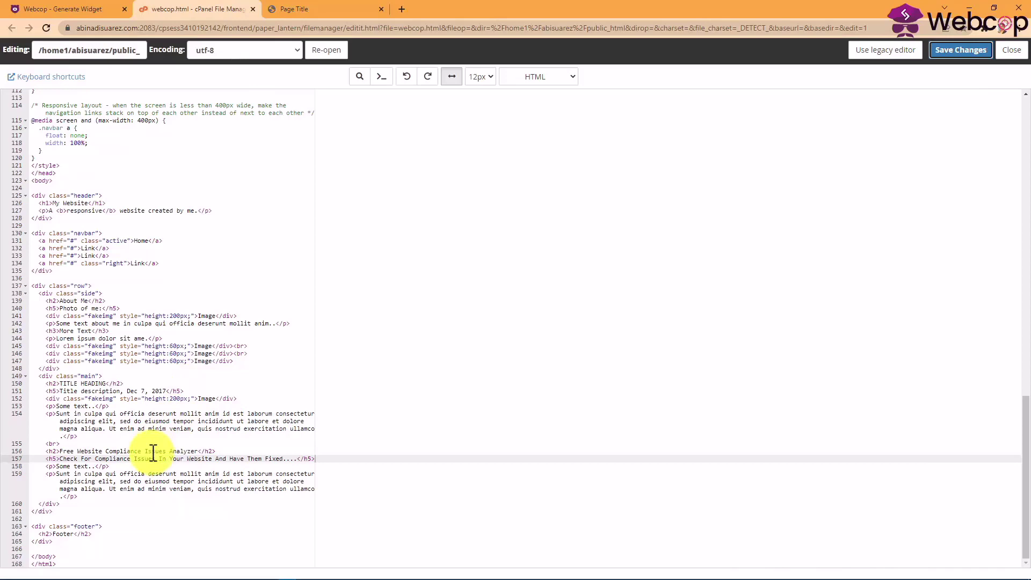
click(323, 463)
key(Return)
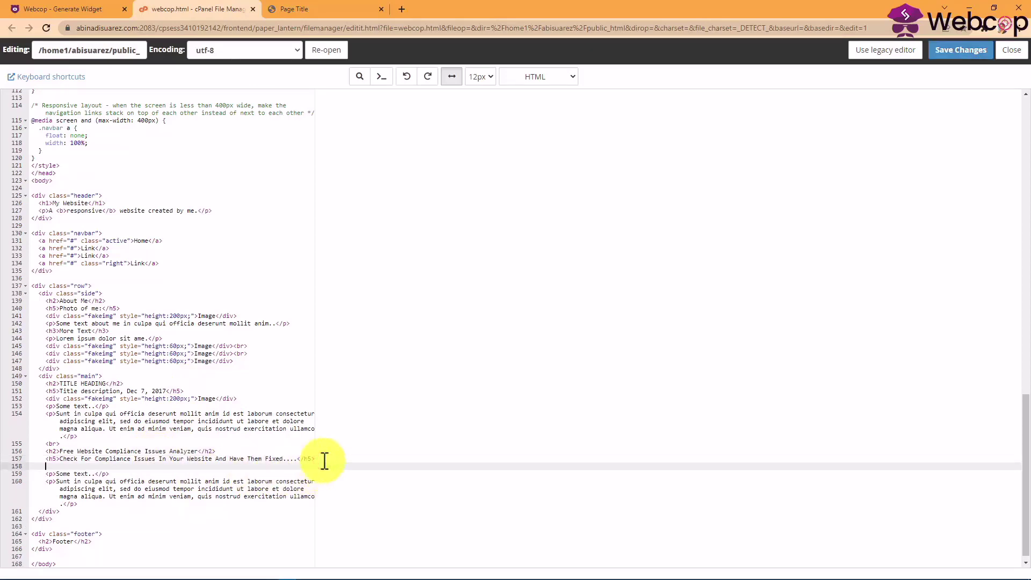
key(ctrl+v)
scroll(325, 460, down, 2)
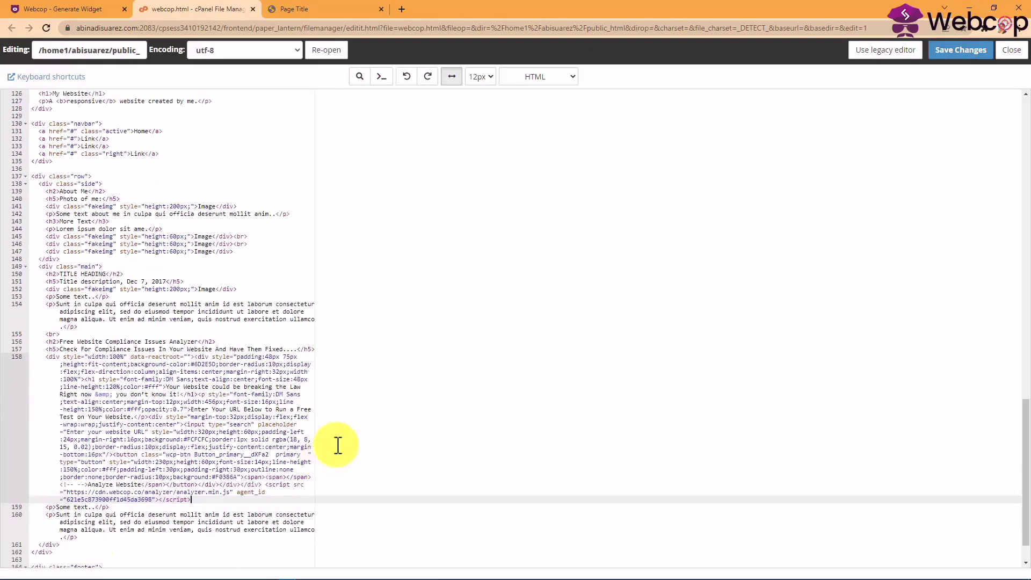
click(959, 63)
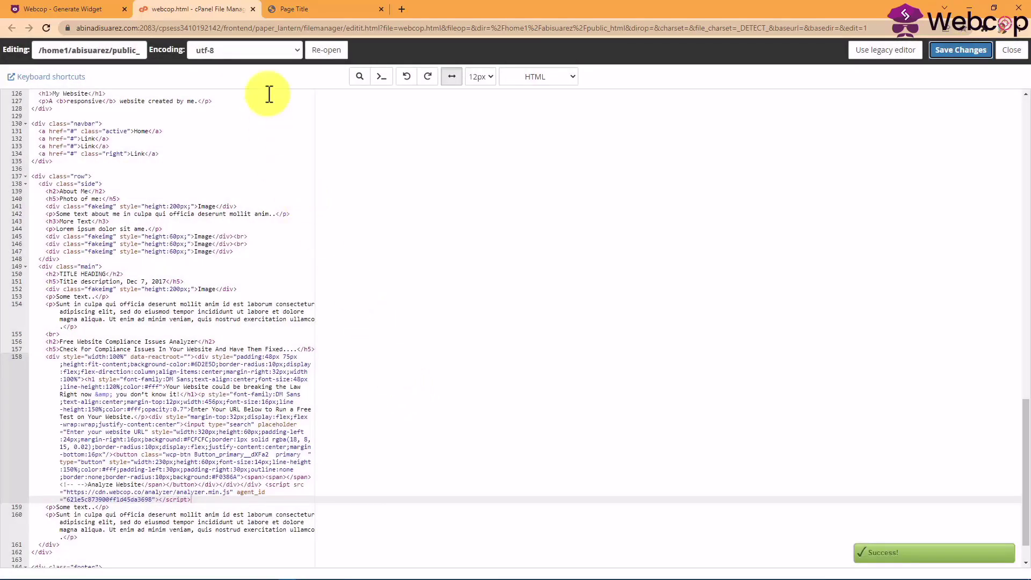
click(286, 10)
- Paste thecakedecoratingcompany.co.uk into the live page's embedded widget address field to analyze it
scroll(506, 381, down, 3)
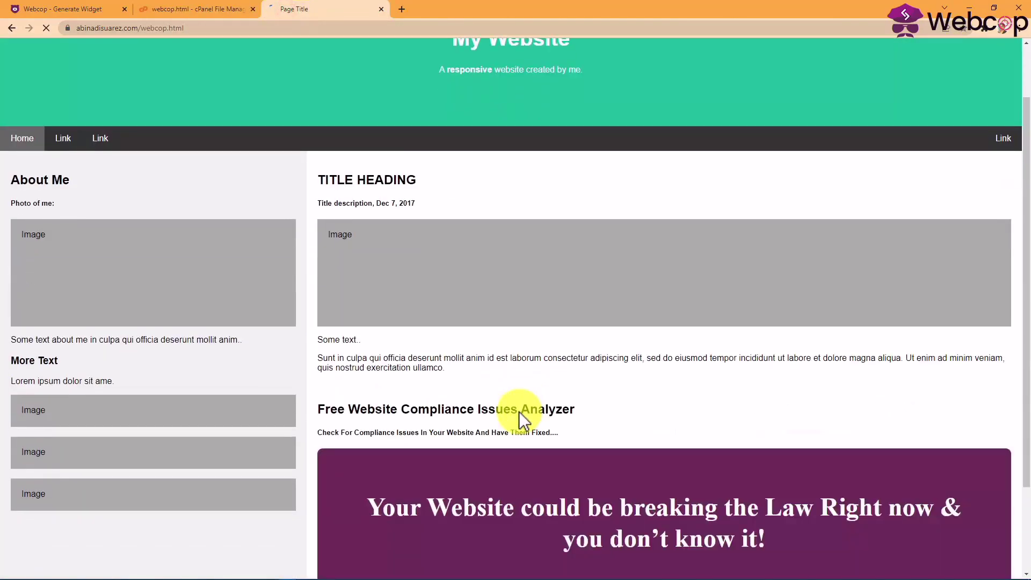
scroll(462, 427, down, 2)
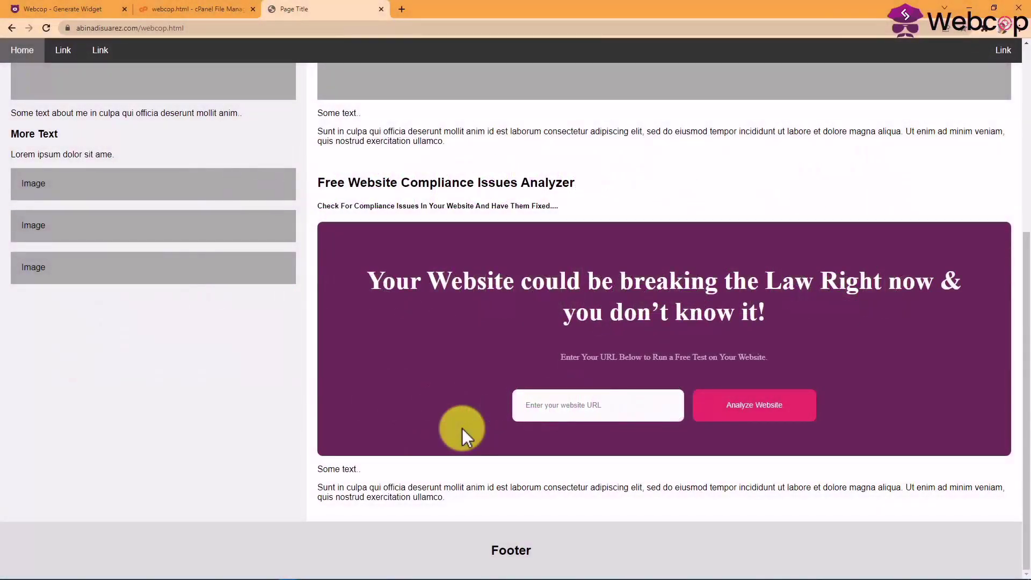
click(561, 408)
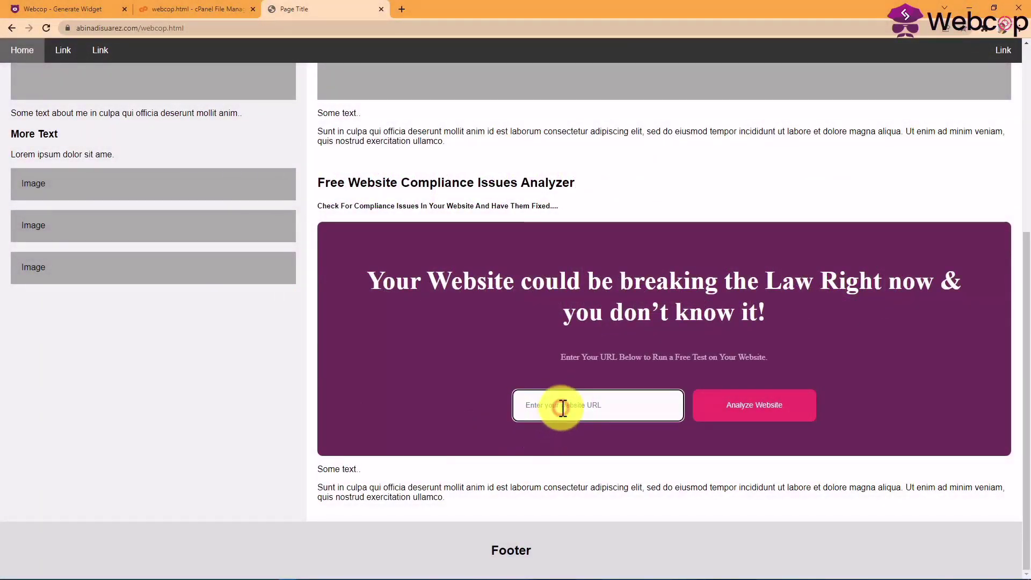
key(ctrl+v)
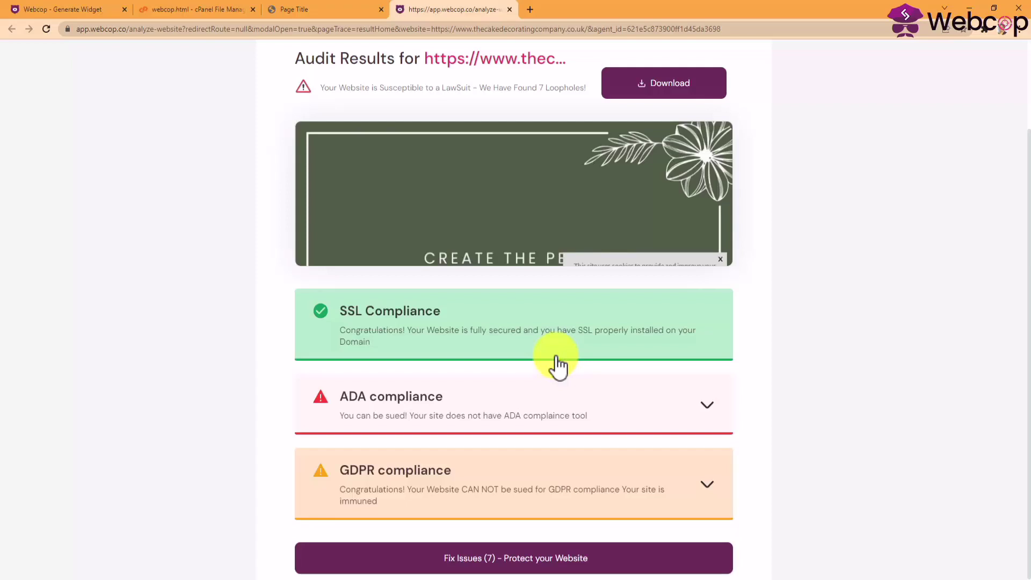
- Expand the ADA and GDPR compliance cards and scroll through their individual check results
scroll(561, 365, down, 1)
click(576, 366)
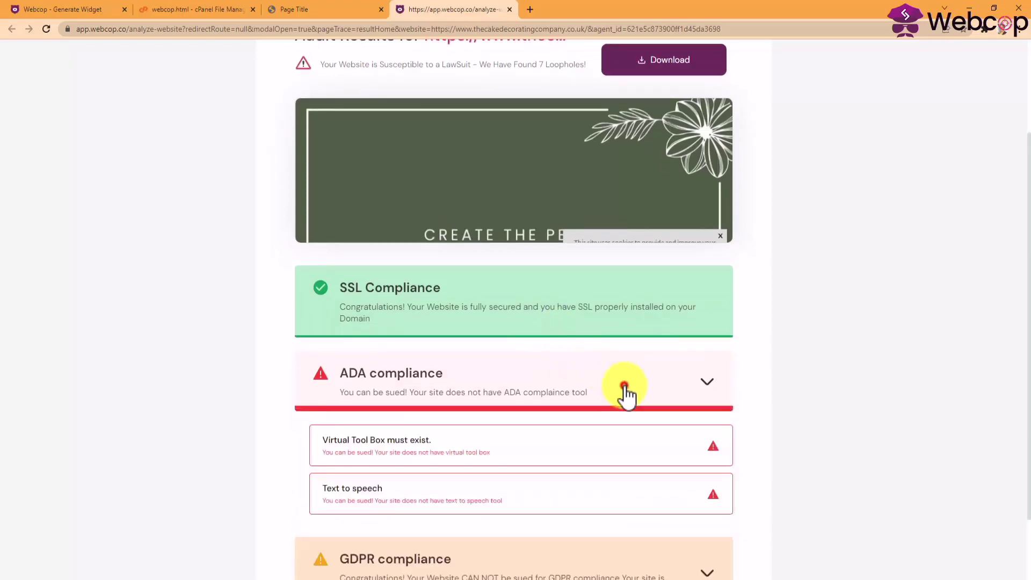
scroll(552, 402, down, 1)
scroll(543, 383, down, 1)
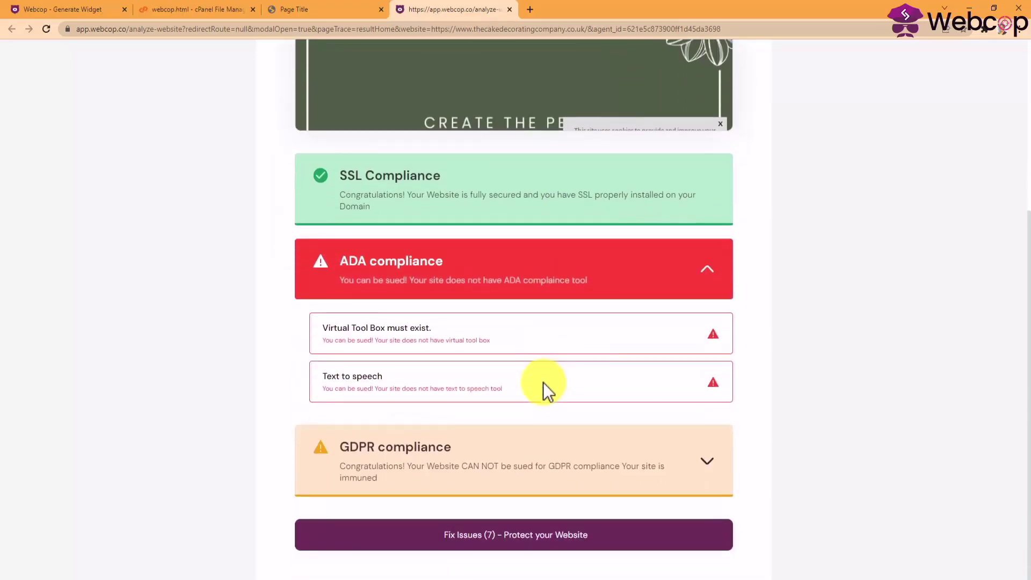
click(561, 452)
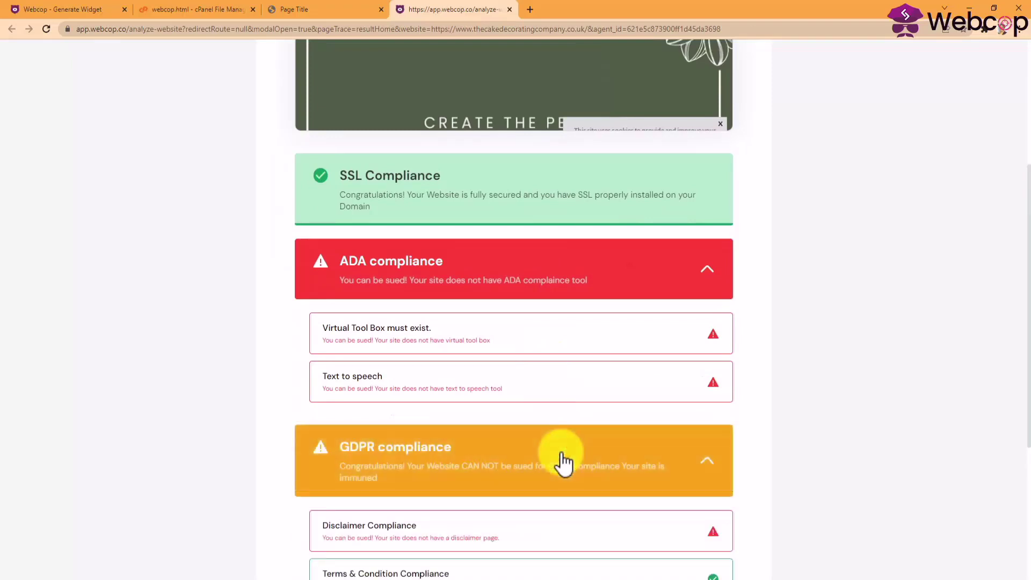
scroll(530, 438, down, 5)
scroll(542, 397, down, 1)
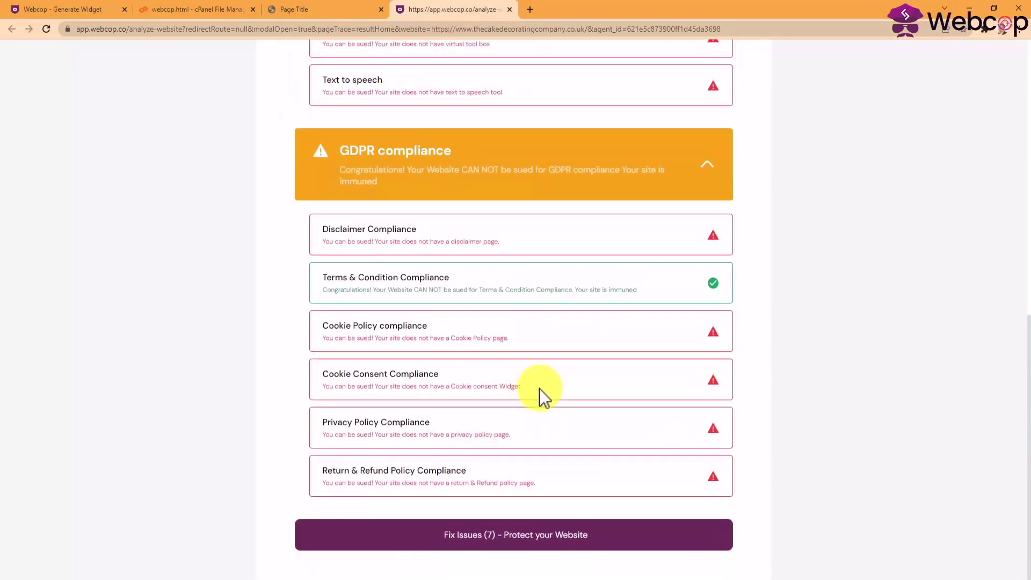
- Start fixing the seven issues, autofilling and submitting the Cake Decorating Business customer details
click(520, 539)
click(450, 163)
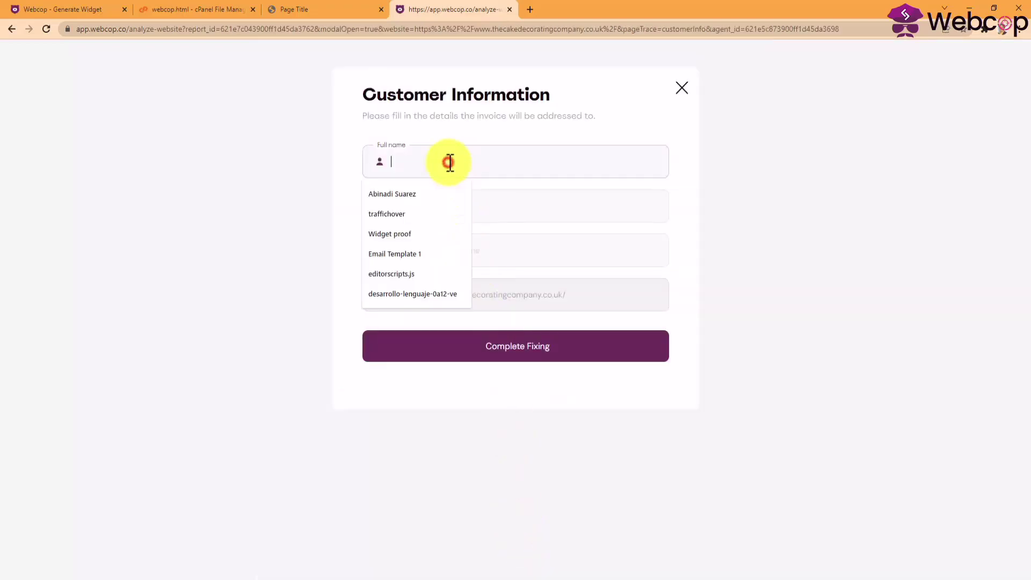
text(Cake Decorating)
click(438, 194)
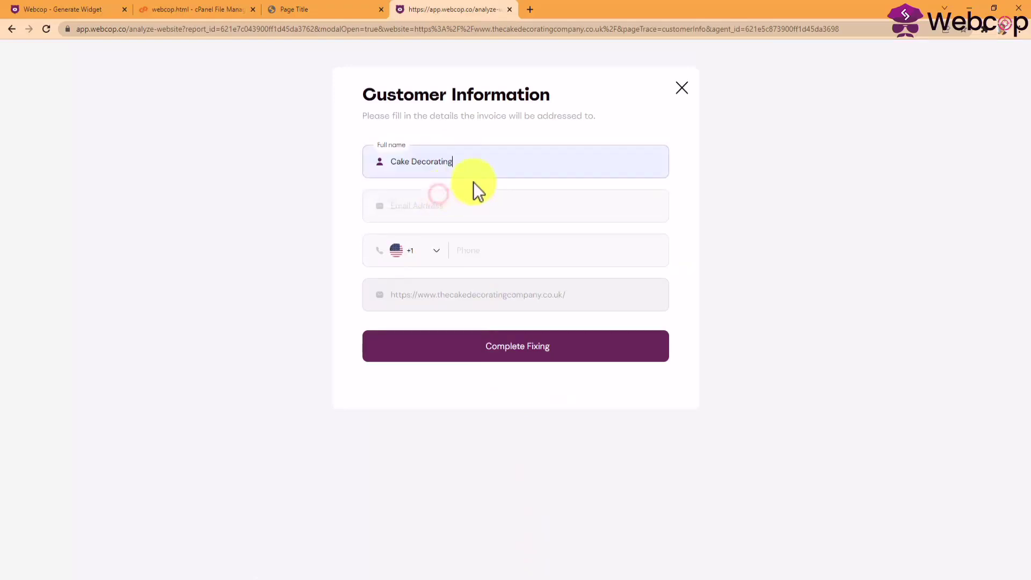
click(516, 359)
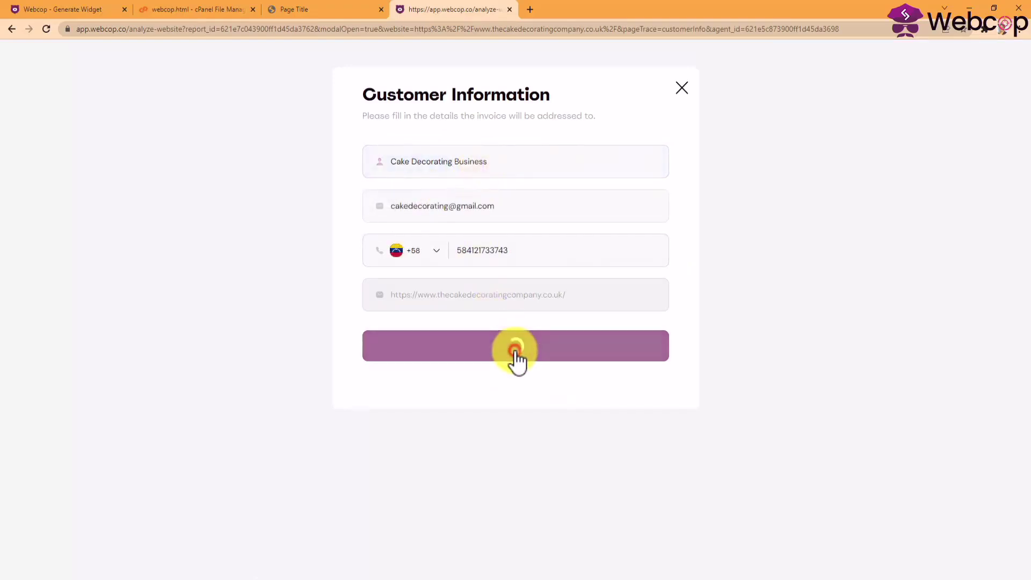
click(521, 406)
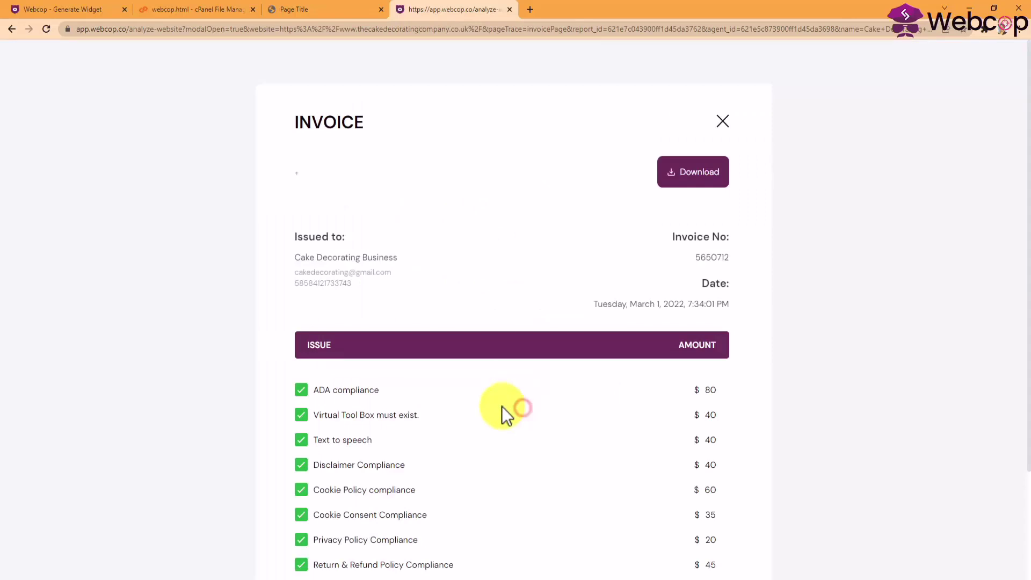
- Untick and re-tick ADA compliance so all eight issues are invoiced at $360
scroll(472, 402, down, 3)
scroll(472, 402, up, 3)
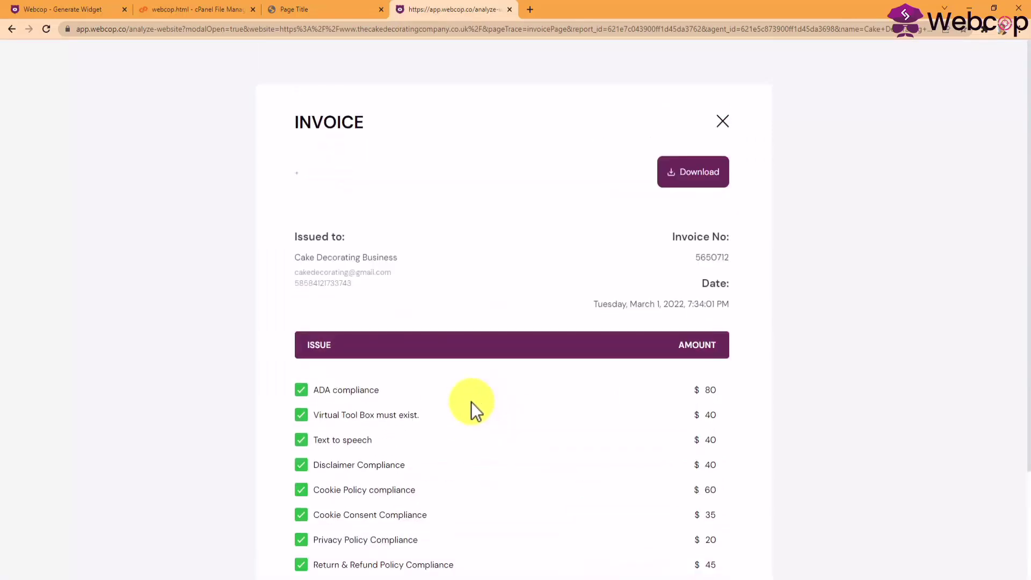
scroll(472, 402, down, 3)
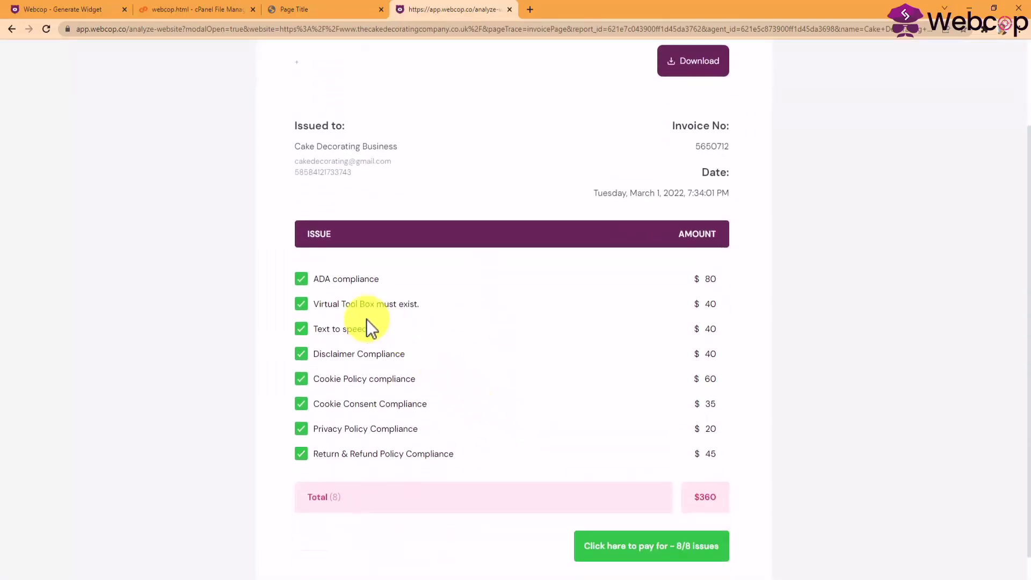
click(302, 282)
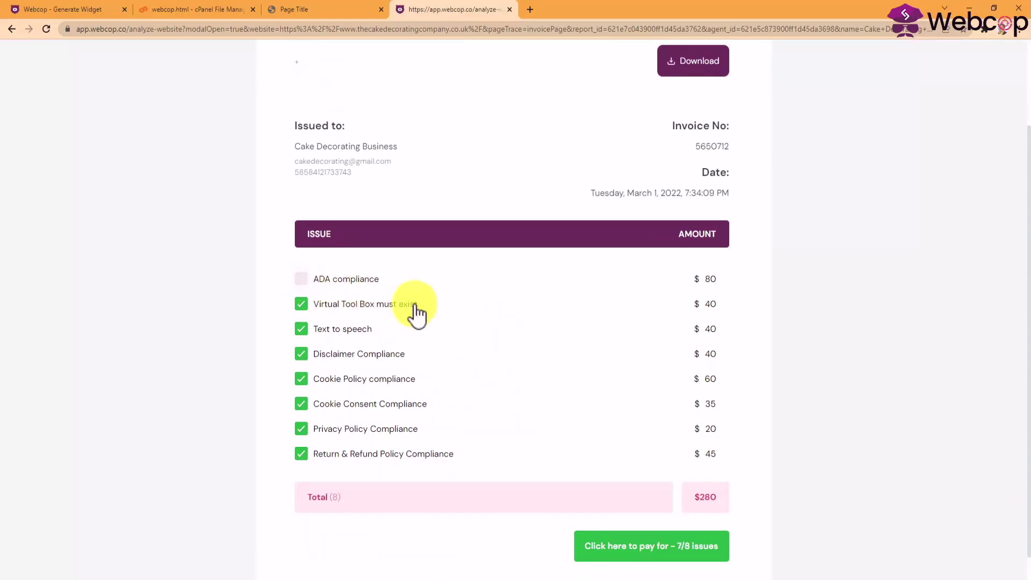
click(302, 278)
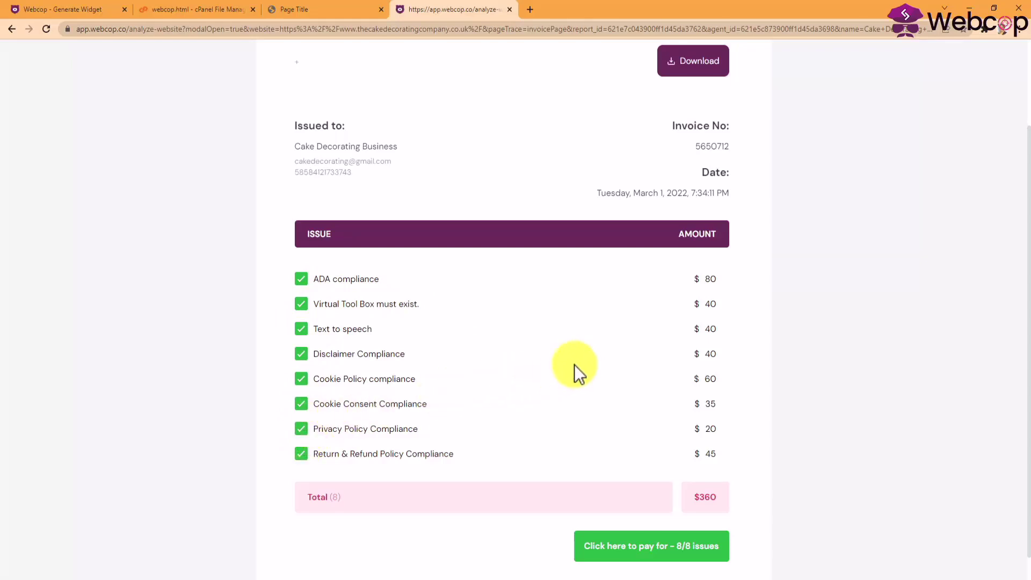
scroll(588, 365, down, 1)
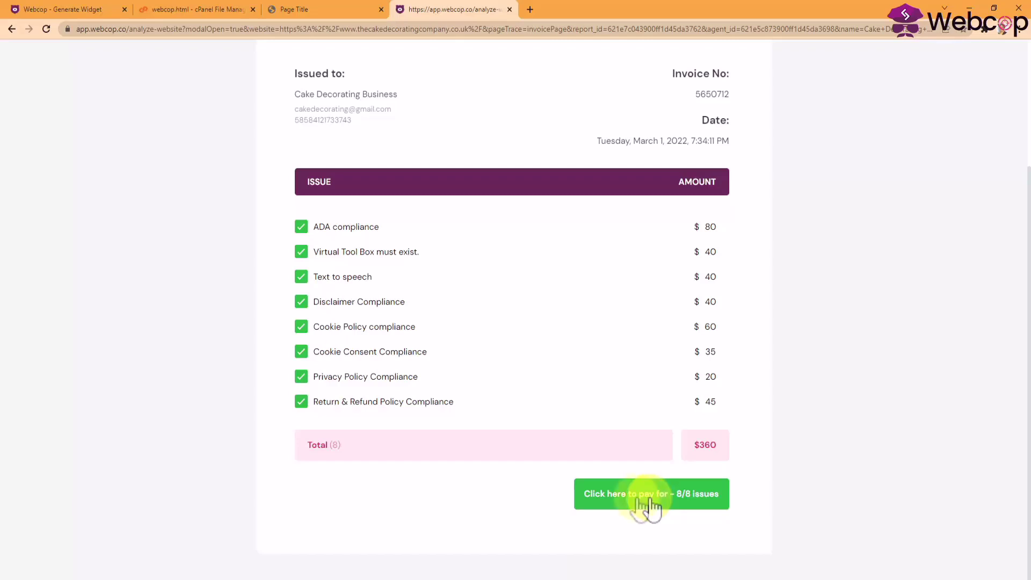
- Return to the dashboard home page to see invoice 5650712 pending at USD 360
click(106, 9)
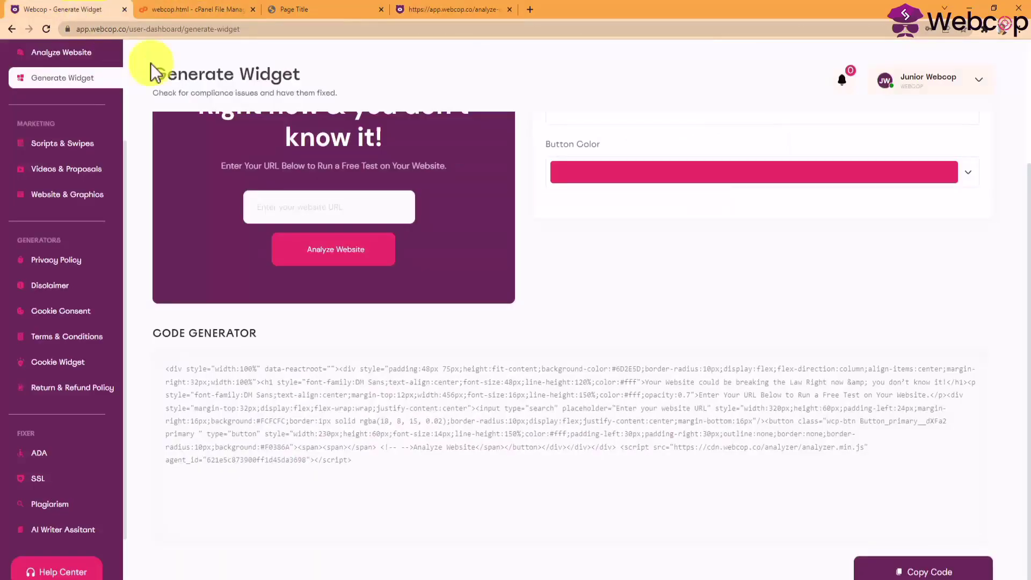
scroll(390, 357, up, 3)
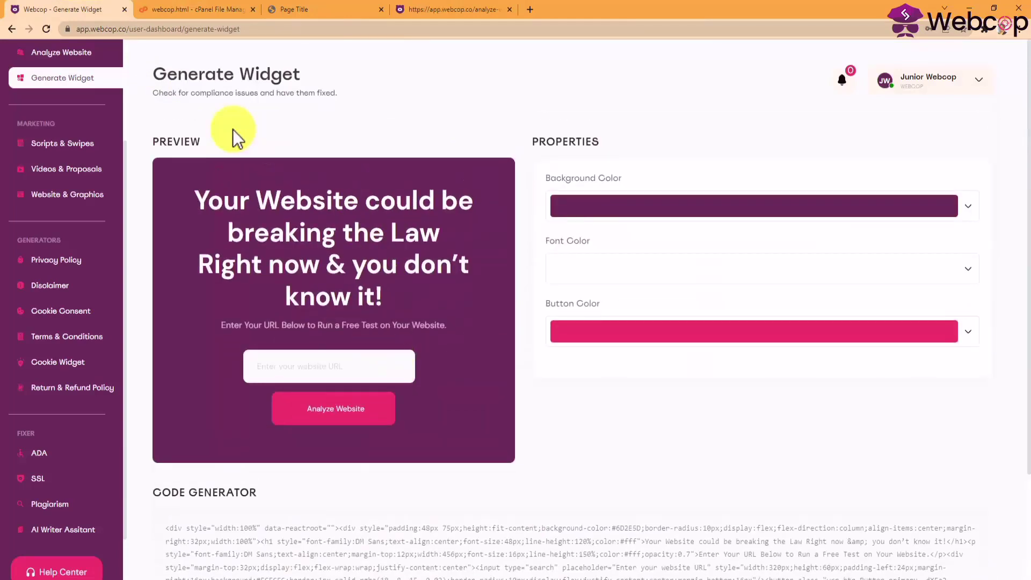
scroll(52, 86, up, 3)
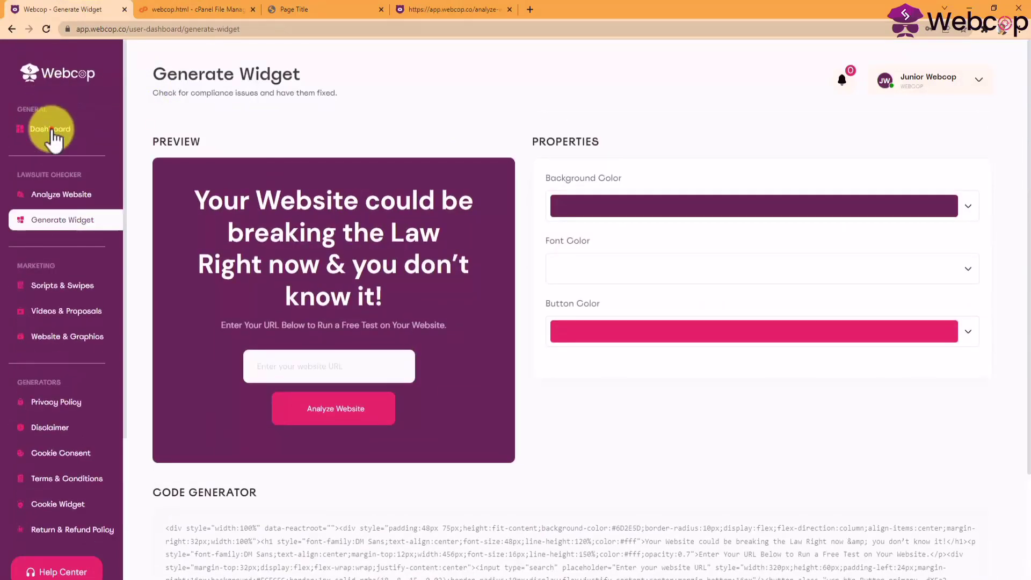
click(50, 131)
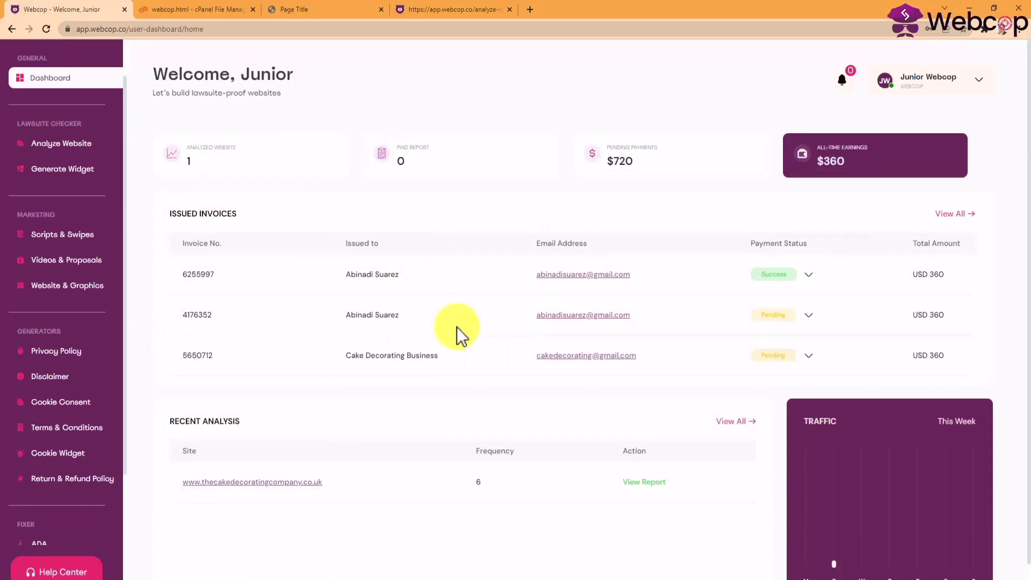
scroll(73, 295, down, 3)
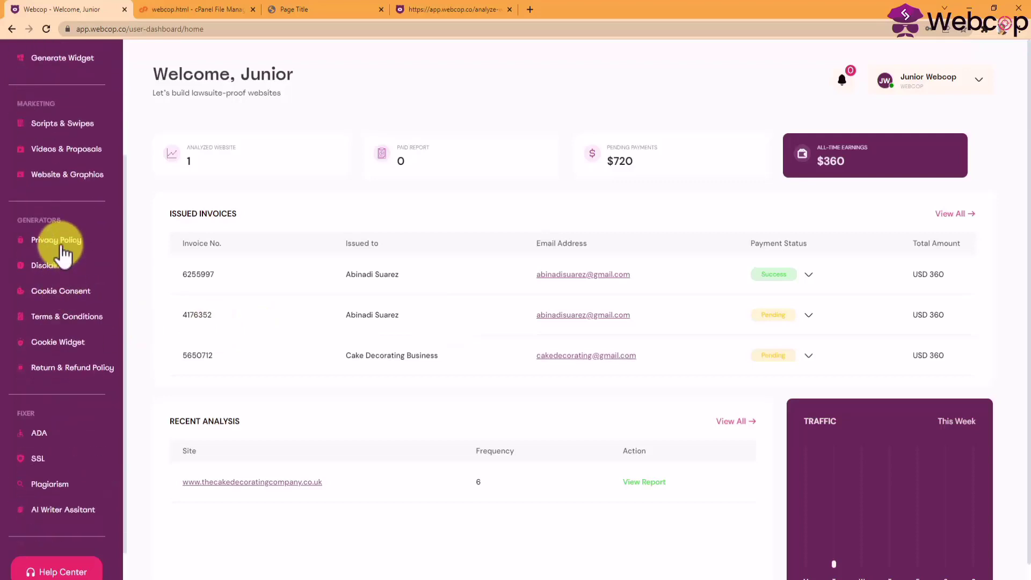
click(63, 247)
click(63, 211)
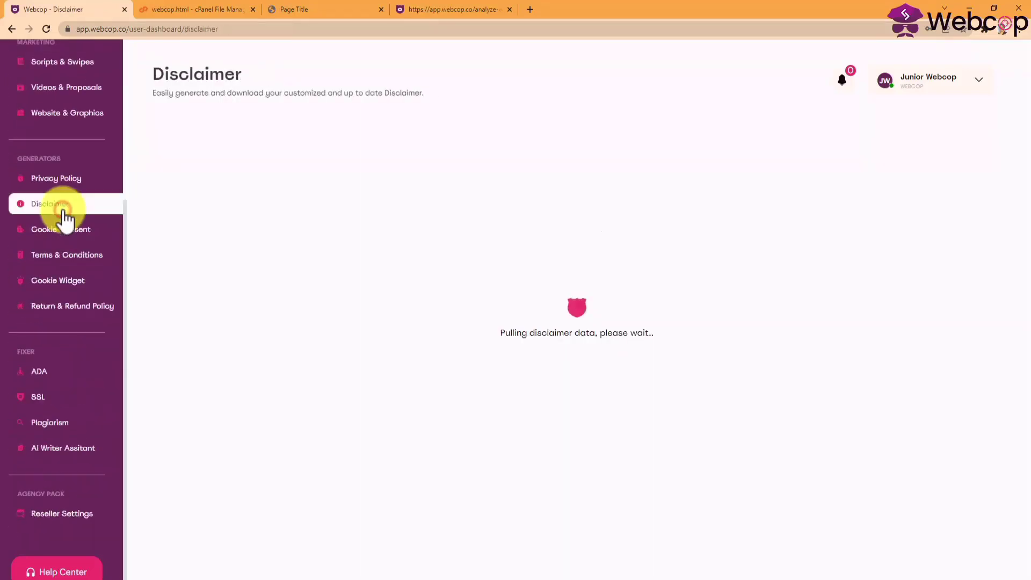
click(70, 229)
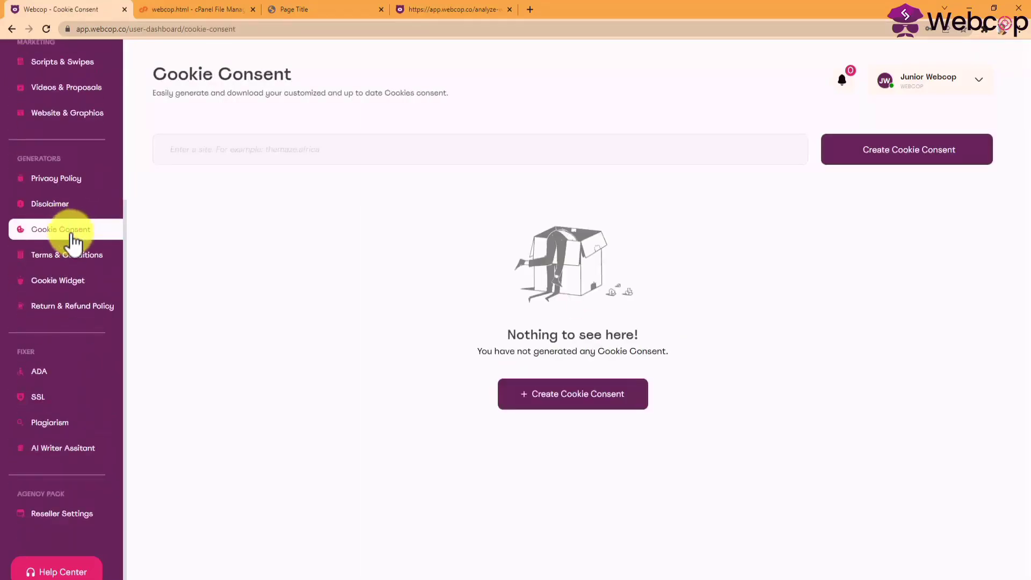
click(64, 255)
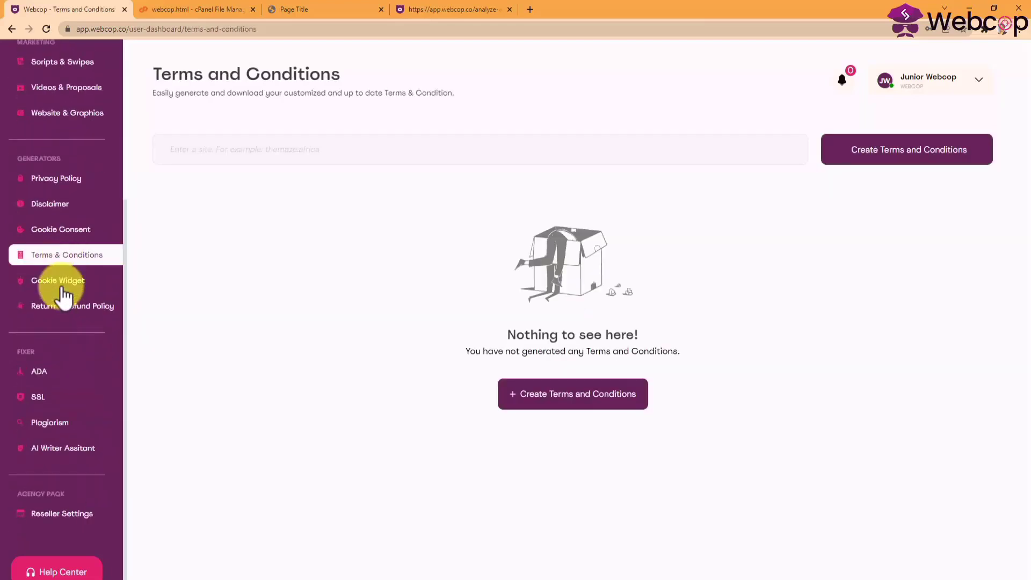
click(62, 310)
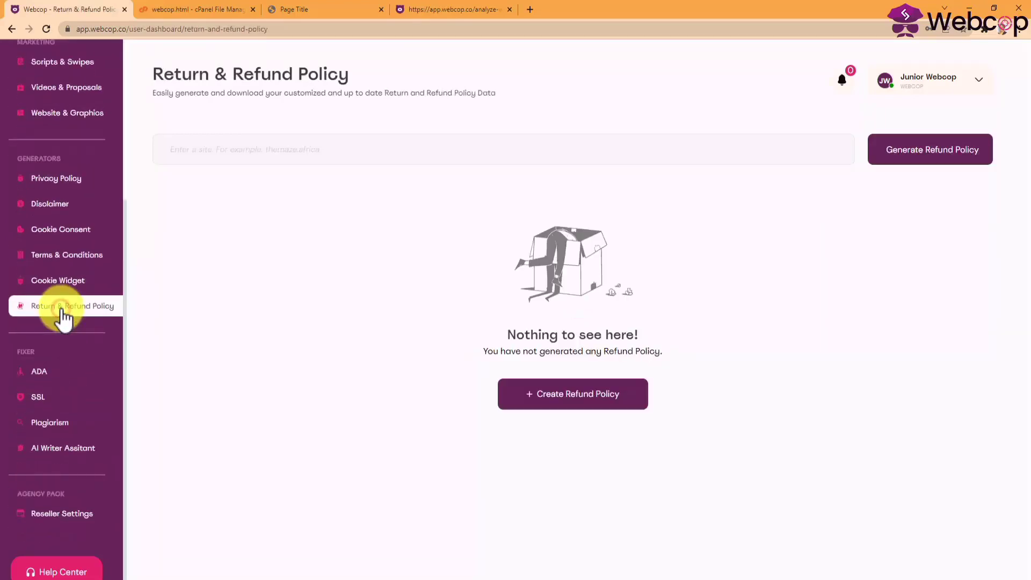
click(53, 373)
scroll(373, 322, down, 2)
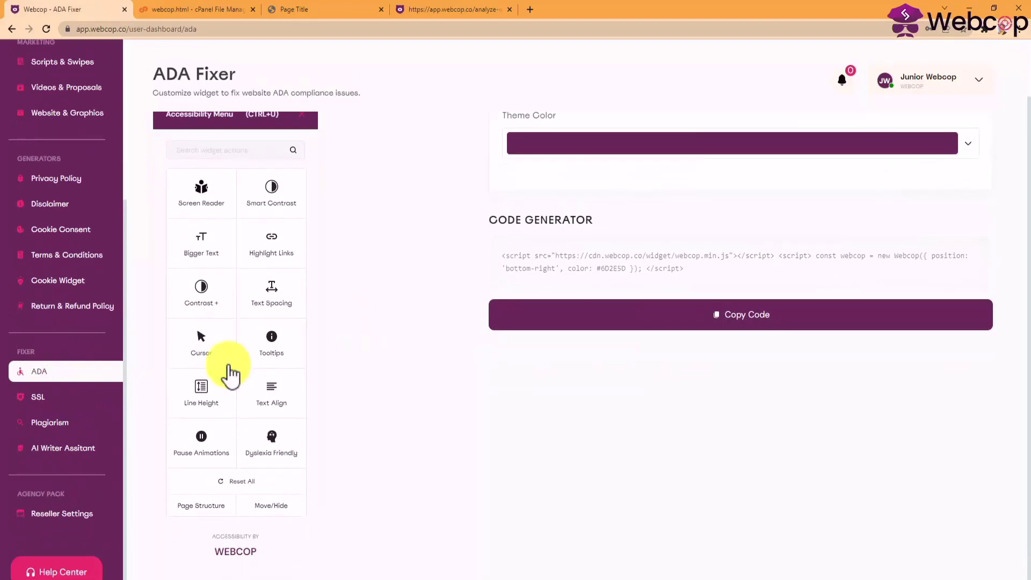
click(38, 396)
scroll(86, 408, down, 4)
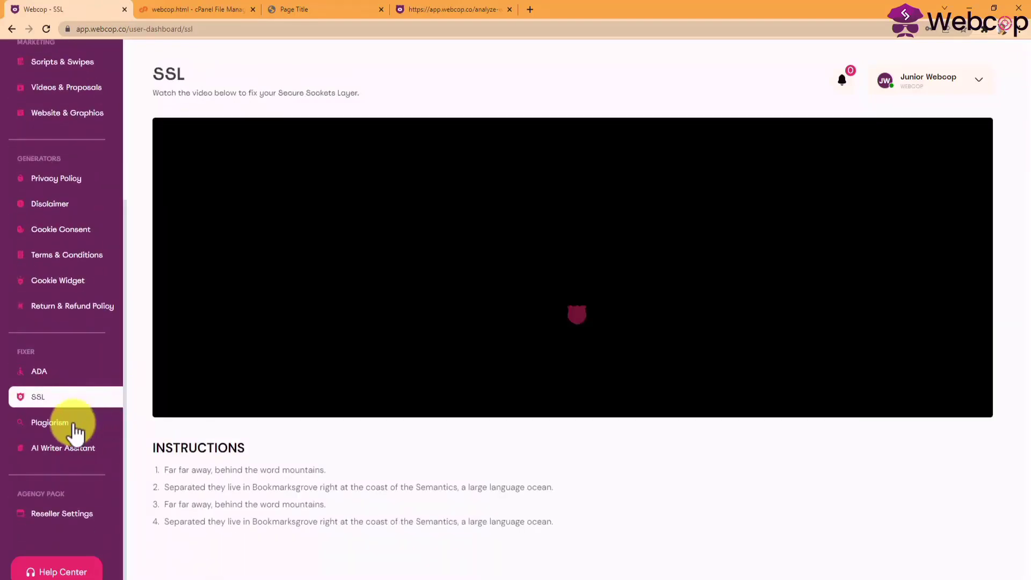
click(73, 422)
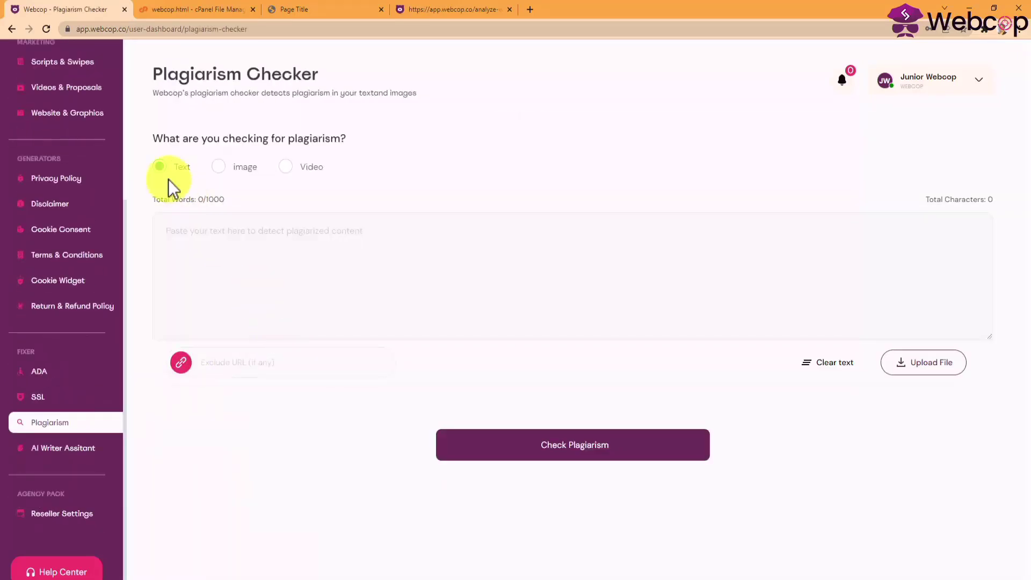
scroll(74, 226, up, 4)
- Set invoice 5650712's payment status to Success on the dashboard
click(69, 128)
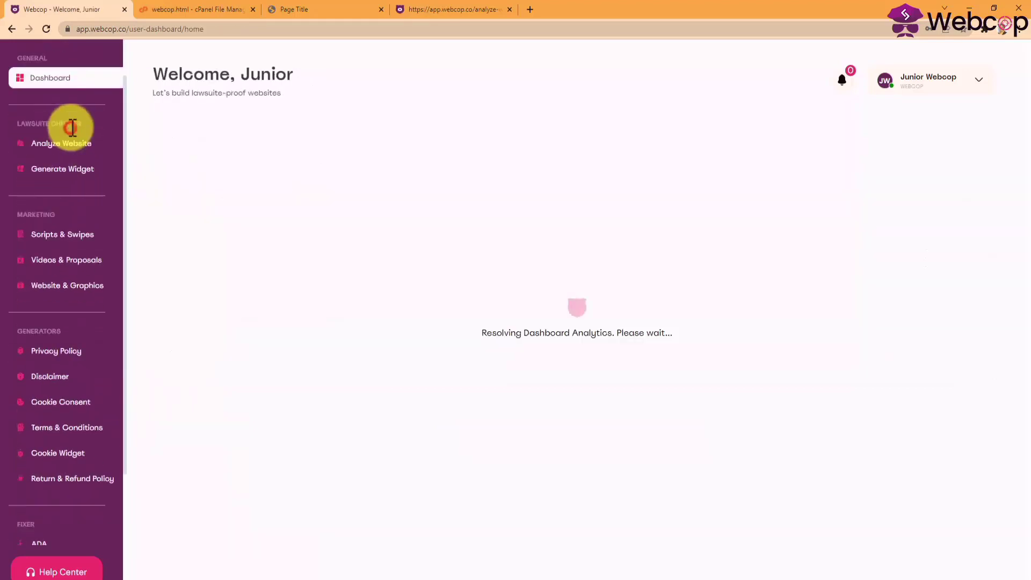
click(807, 360)
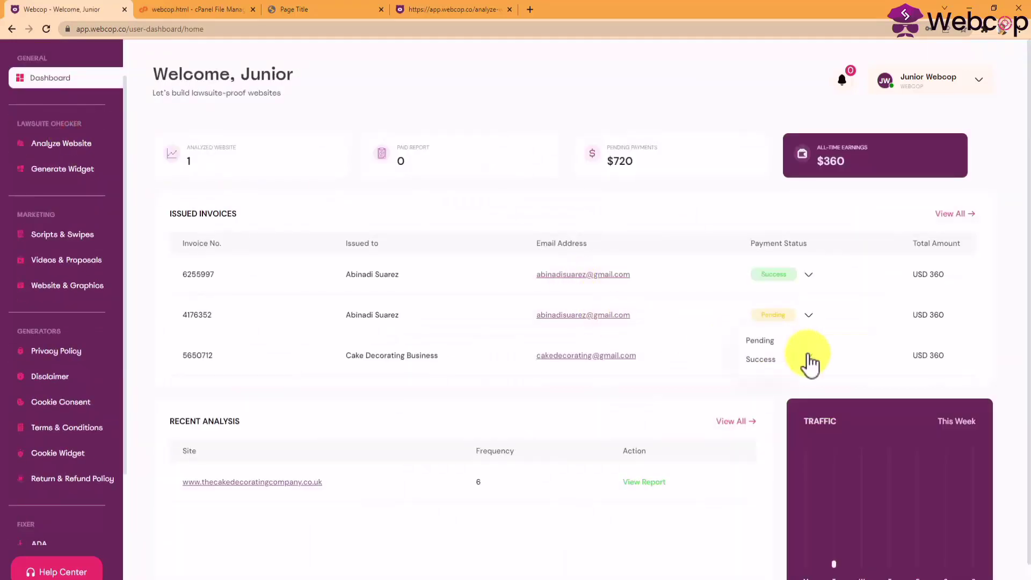
click(762, 359)
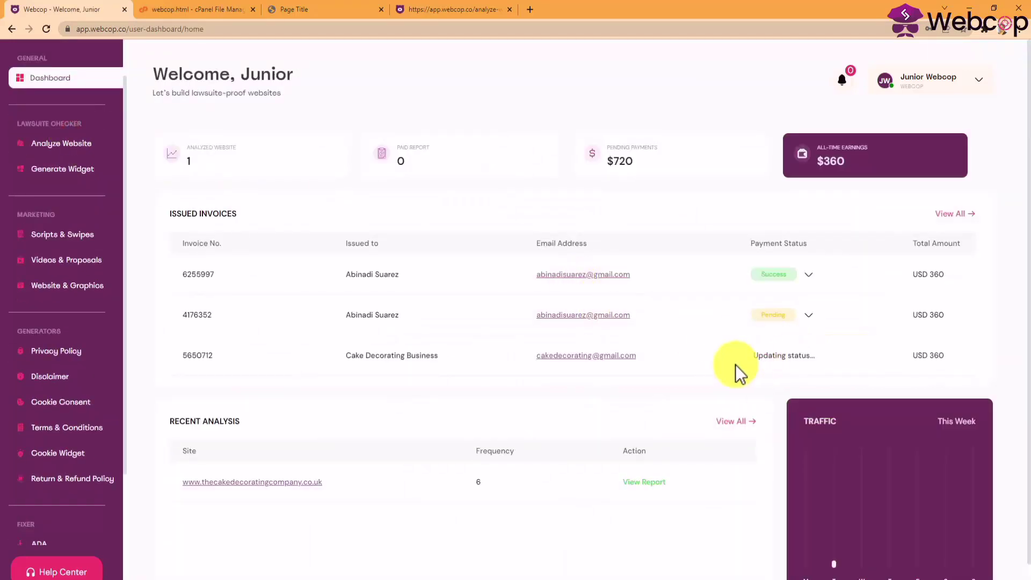